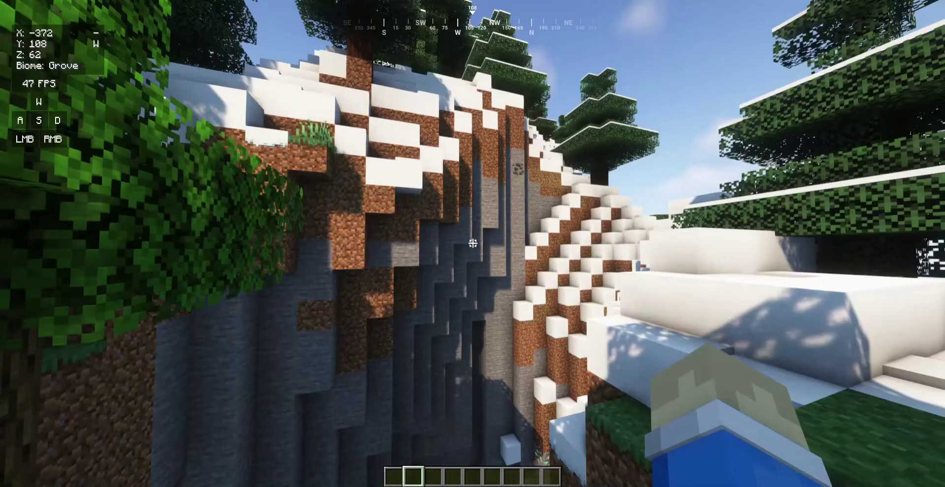
Step: Sprint up and across the snowy slope and back down to the birch trees
{"action": "key", "text": "w"}
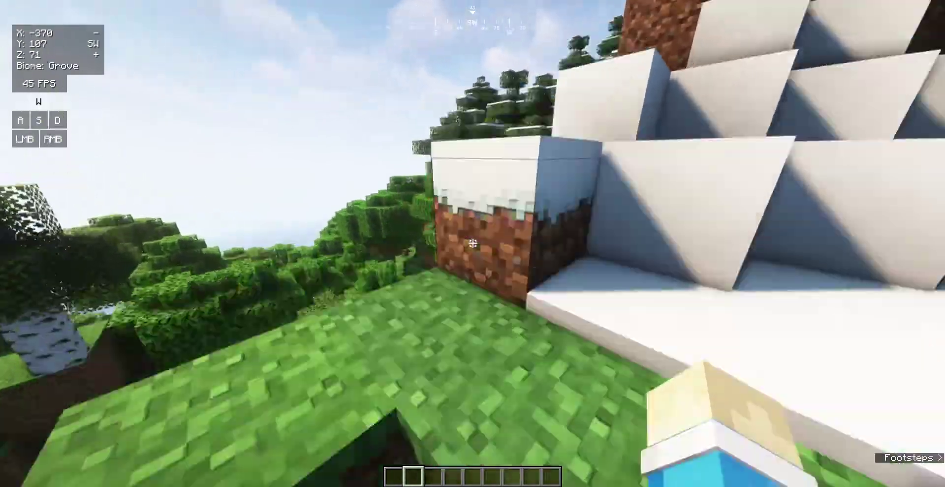
{"action": "key", "text": "w"}
{"action": "key", "text": "w"}
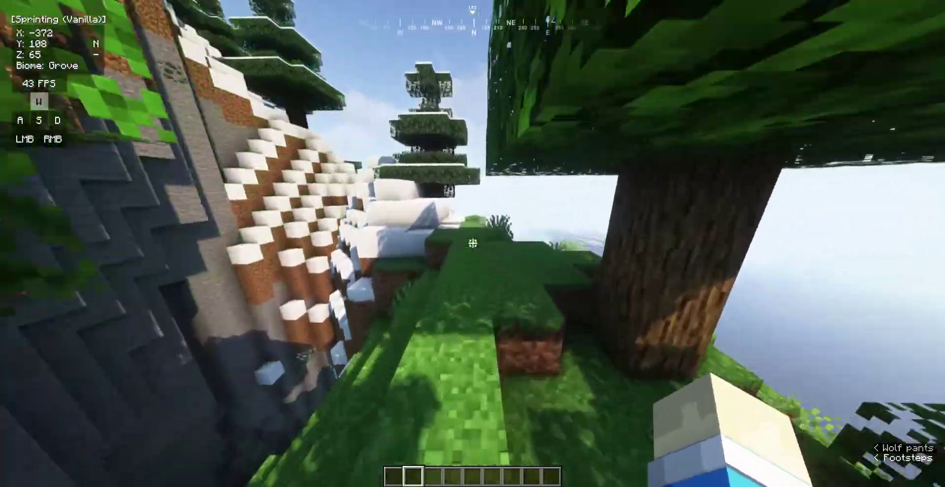
{"action": "key", "text": "w"}
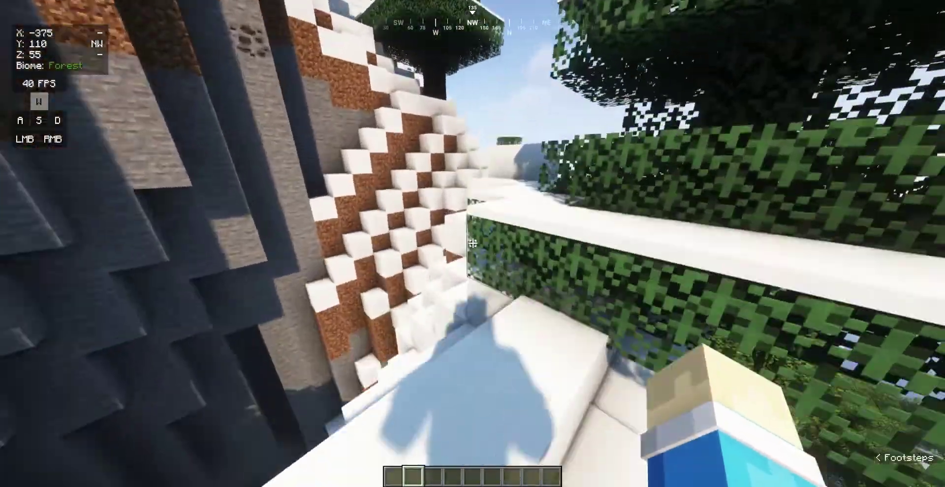
{"action": "key", "text": "w"}
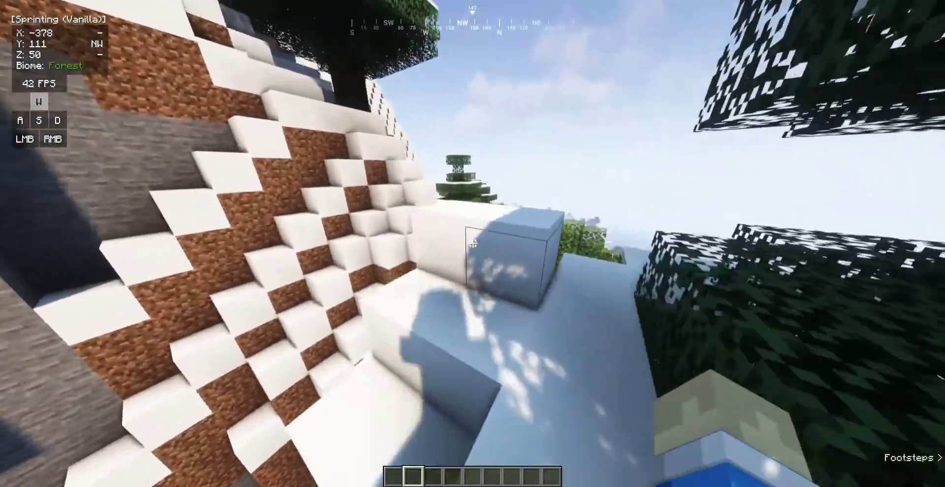
{"action": "key", "text": "w"}
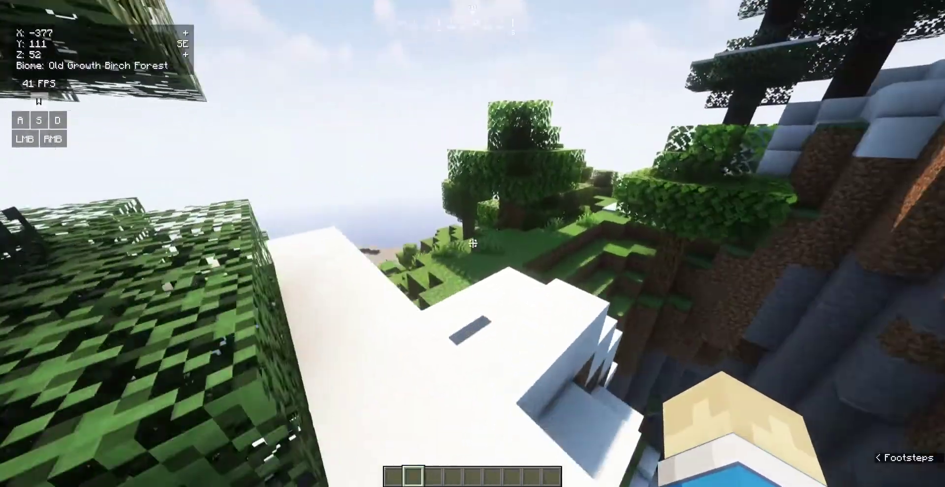
{"action": "key", "text": "w"}
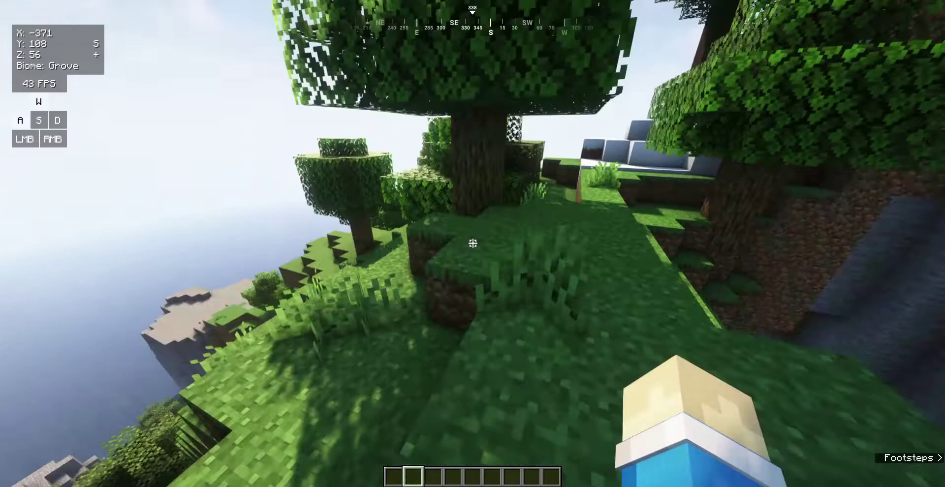
Step: Go from the pause menu through Options and Video Settings (Brightness Moody) to the shader pack list
{"action": "key", "text": "Escape"}
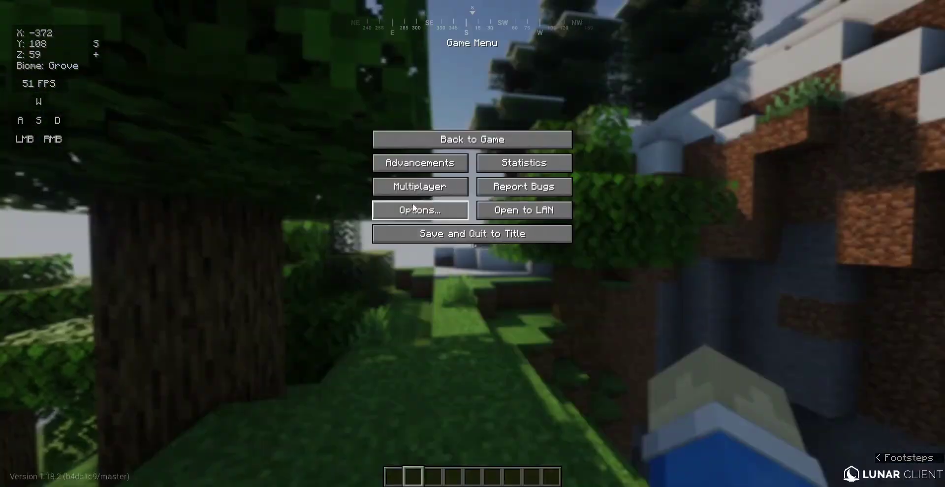
{"action": "left_click", "coordinate": [419, 206]}
{"action": "left_click", "coordinate": [387, 161]}
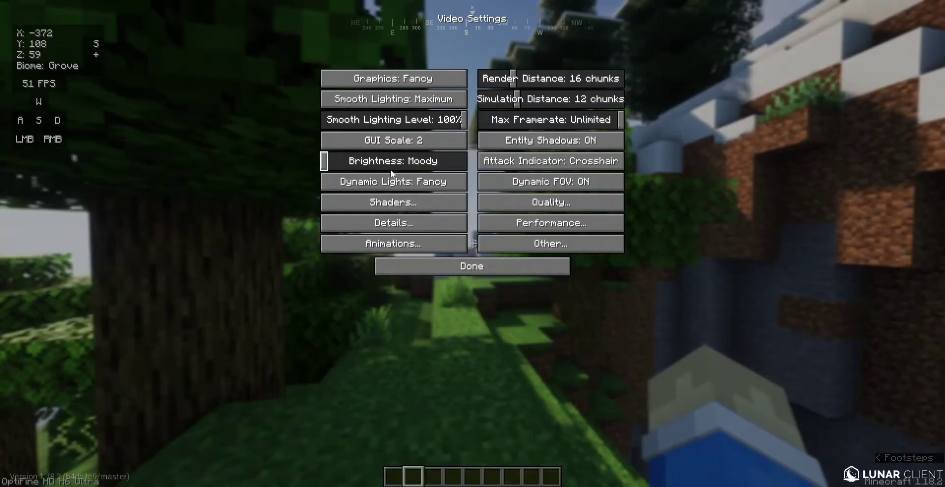
{"action": "left_click", "coordinate": [391, 202]}
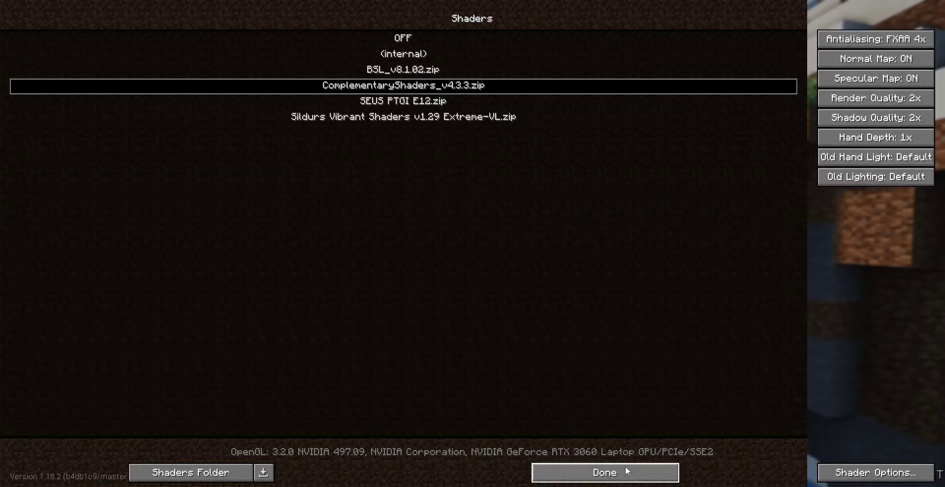
Step: Review Complementary's Cloud settings, then its Night Sky settings with stars and galaxies on
{"action": "left_click", "coordinate": [904, 473]}
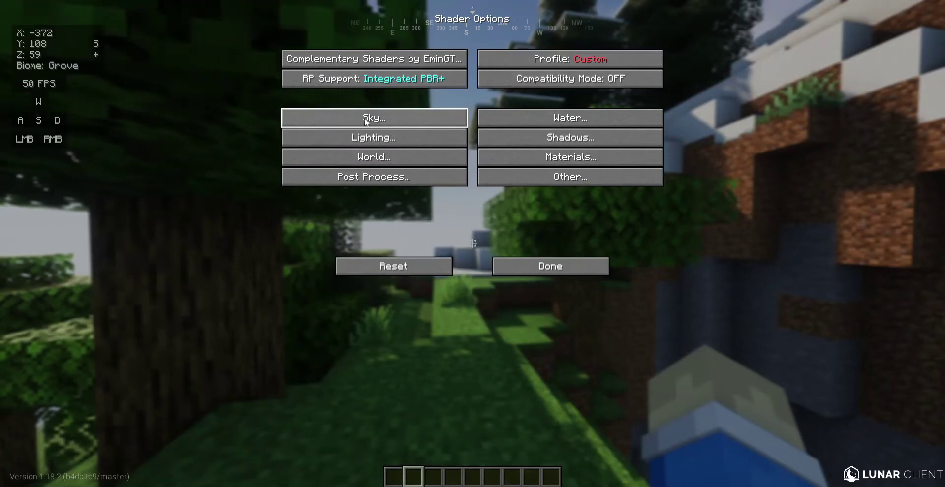
{"action": "left_click", "coordinate": [406, 116]}
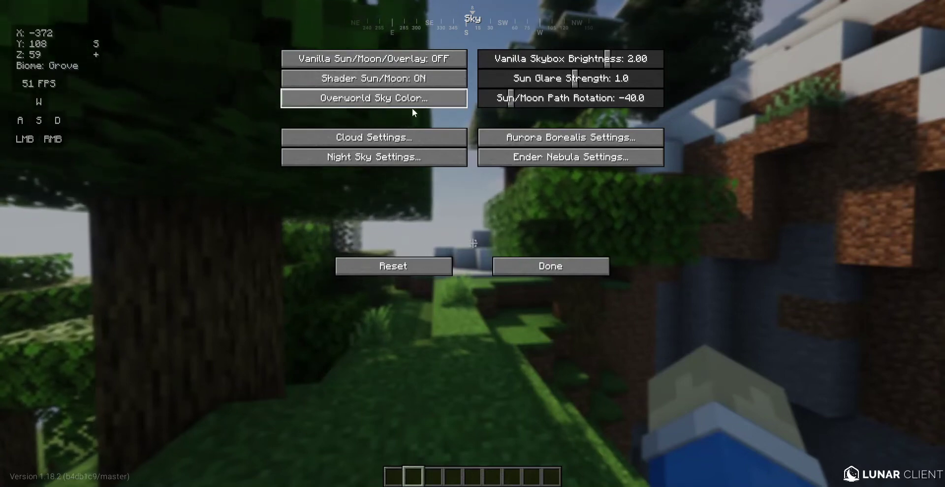
{"action": "left_click", "coordinate": [403, 137]}
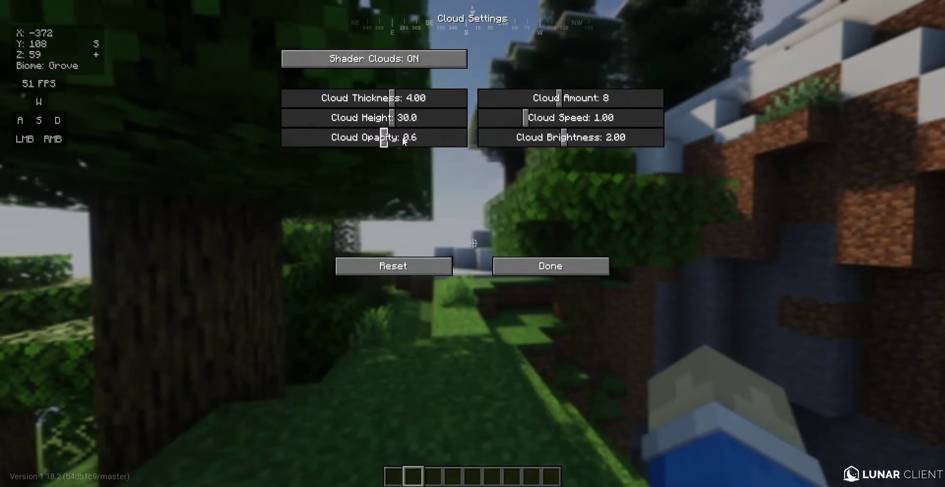
{"action": "left_click", "coordinate": [500, 264]}
{"action": "left_click", "coordinate": [391, 161]}
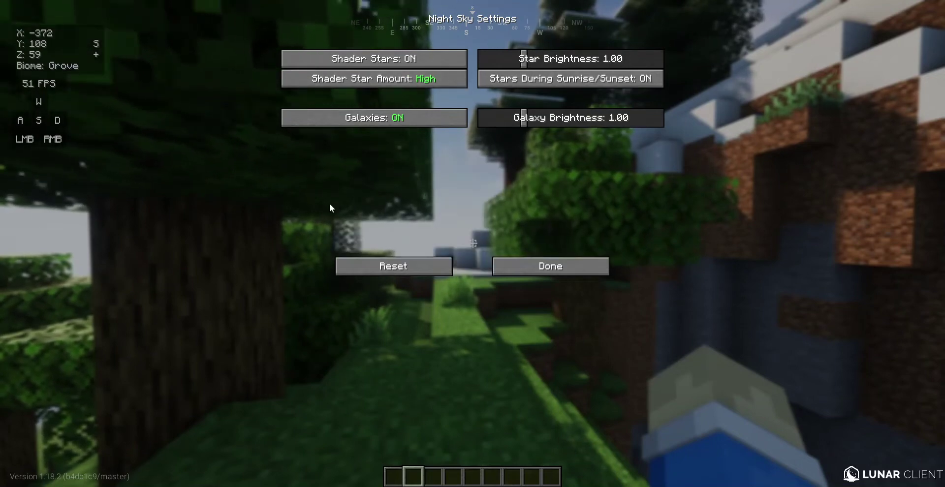
{"action": "left_click", "coordinate": [553, 268]}
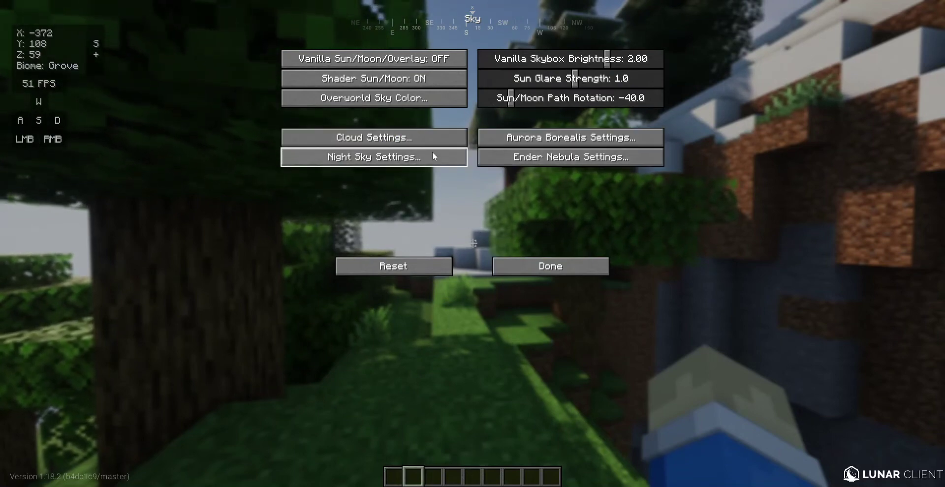
{"action": "left_click", "coordinate": [558, 132]}
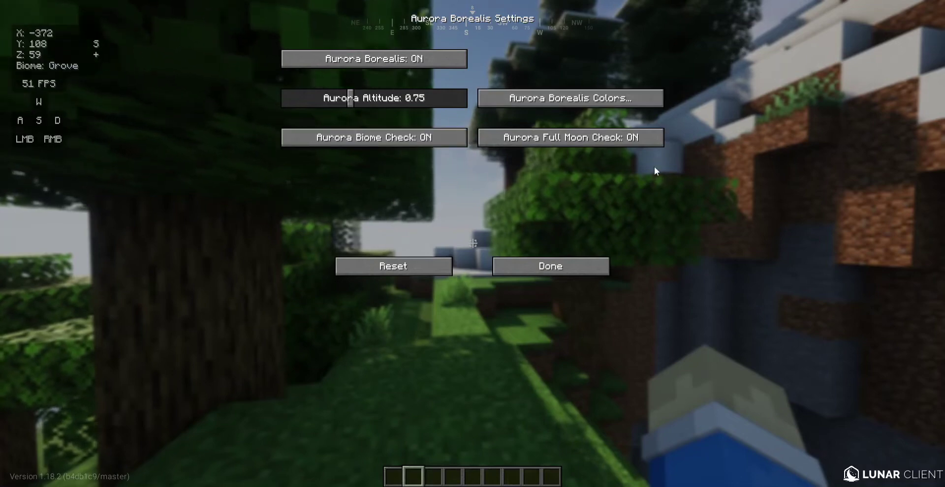
{"action": "mouse_move", "coordinate": [499, 141]}
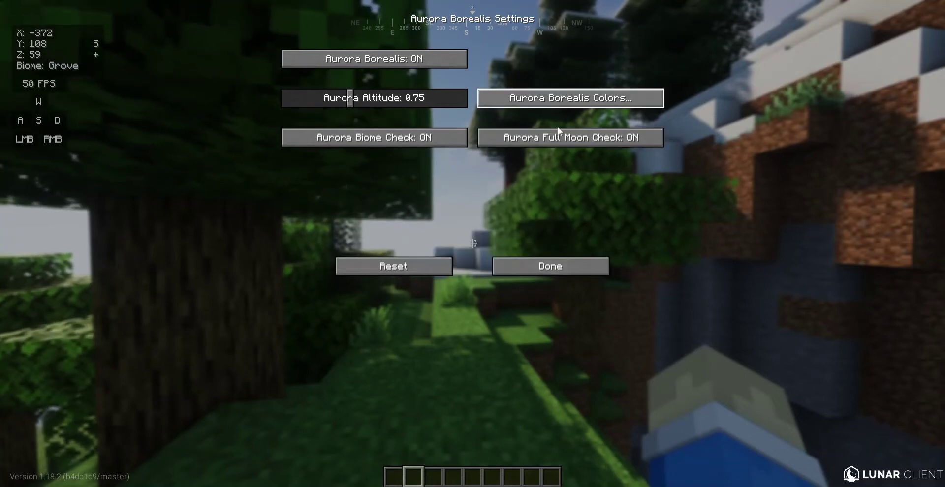
{"action": "left_click", "coordinate": [563, 265]}
{"action": "left_click", "coordinate": [539, 158]}
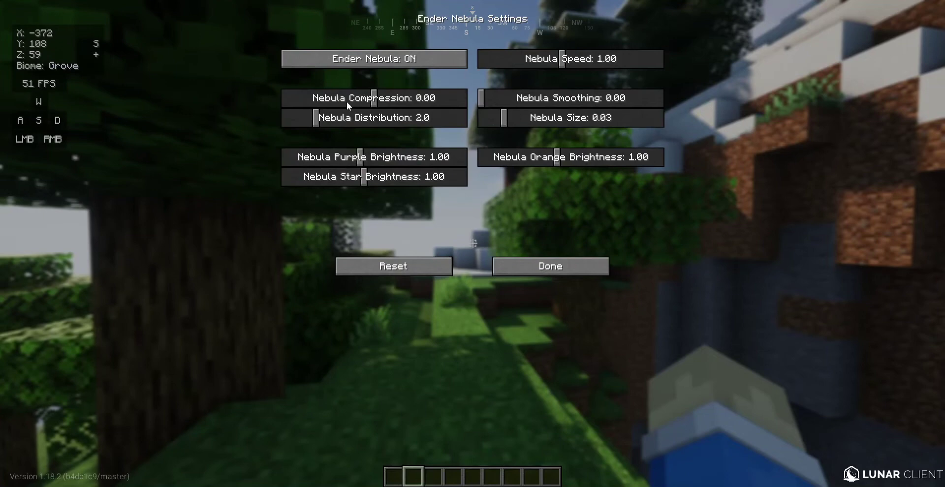
{"action": "left_click", "coordinate": [538, 273]}
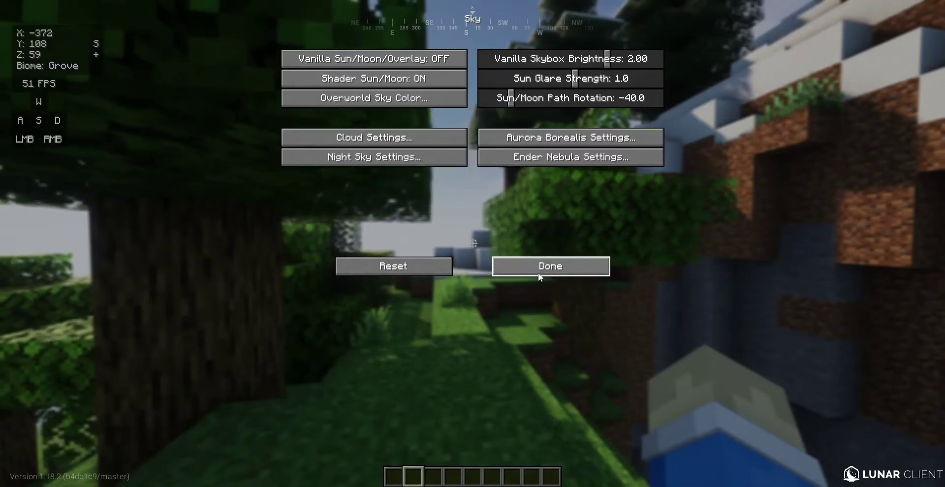
Step: Check the Water settings: Projected Caustics on, Water Type Realistic-ish
{"action": "left_click", "coordinate": [533, 274]}
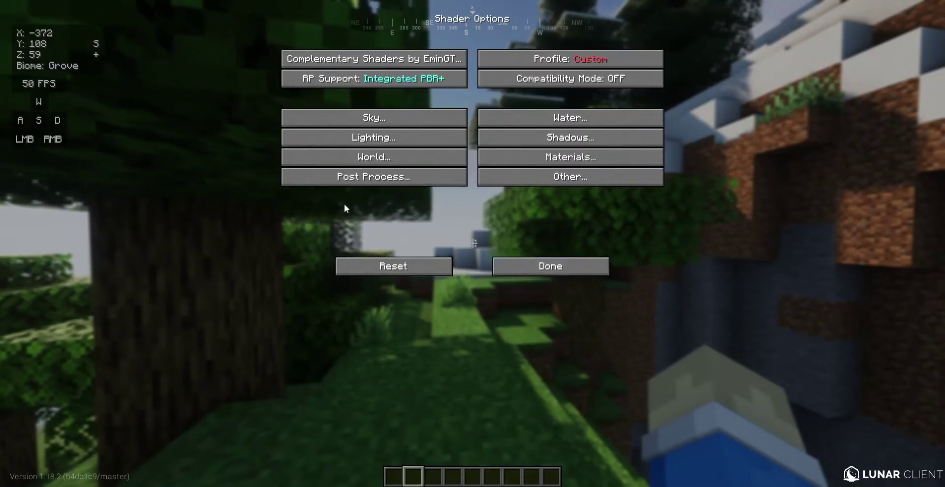
{"action": "left_click", "coordinate": [519, 123]}
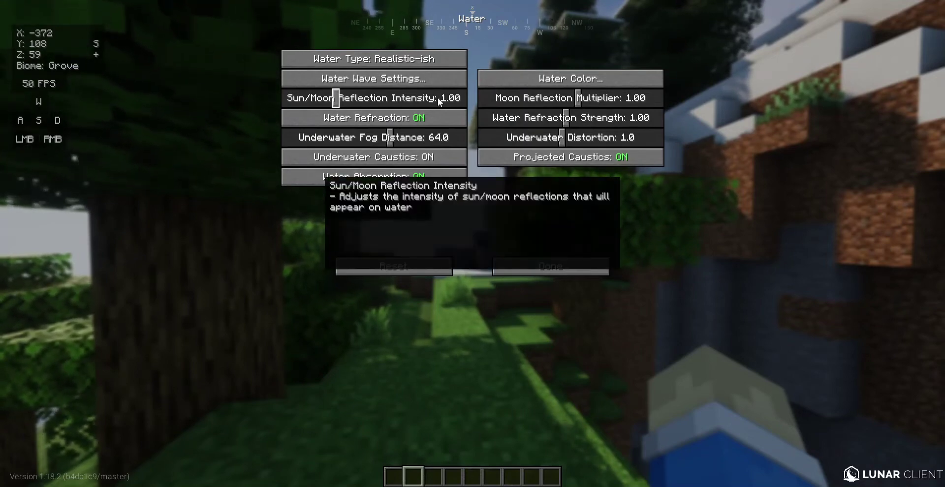
{"action": "left_click", "coordinate": [585, 269]}
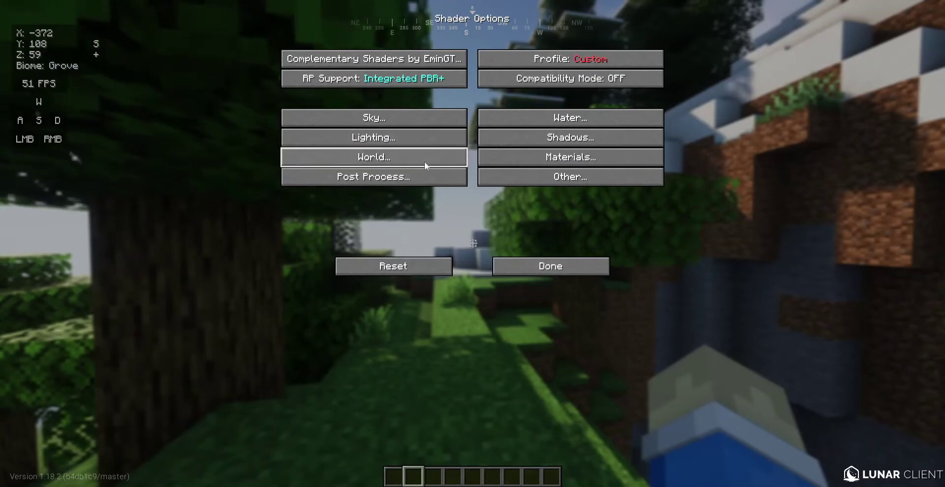
Step: Inspect Post Process settings: Motion Blur off, Lens Flare on, plus anti-aliasing and vignette
{"action": "left_click", "coordinate": [427, 177]}
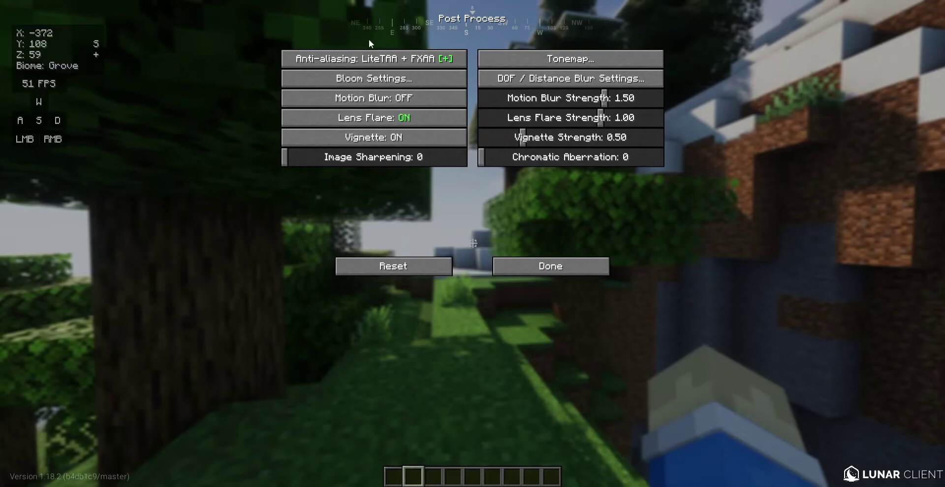
{"action": "left_click", "coordinate": [571, 273]}
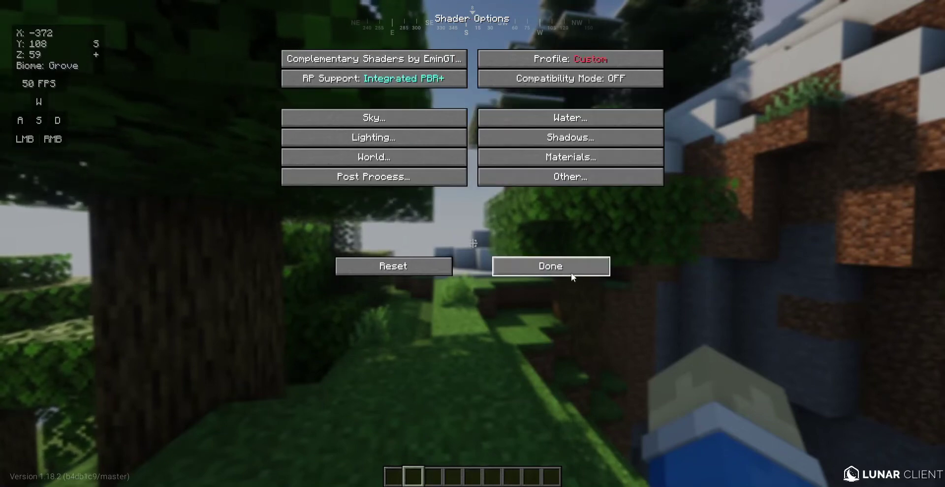
{"action": "left_click", "coordinate": [566, 140]}
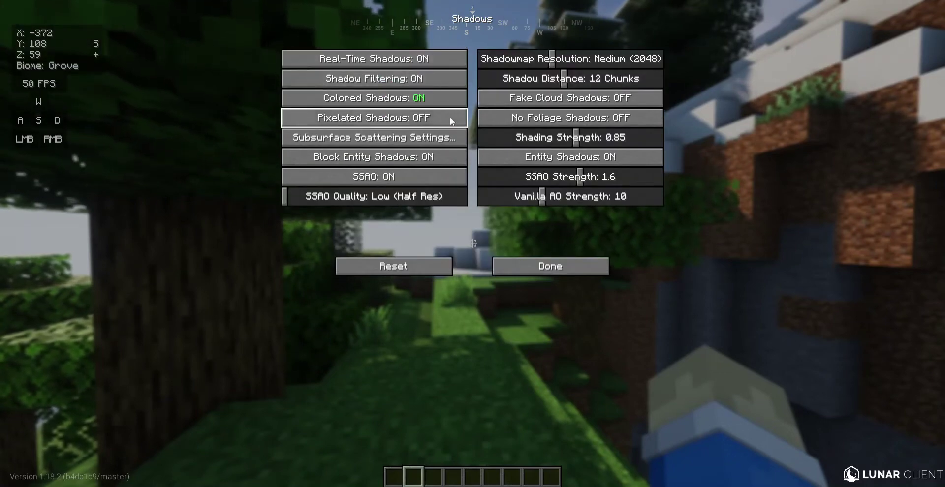
{"action": "left_click", "coordinate": [522, 266]}
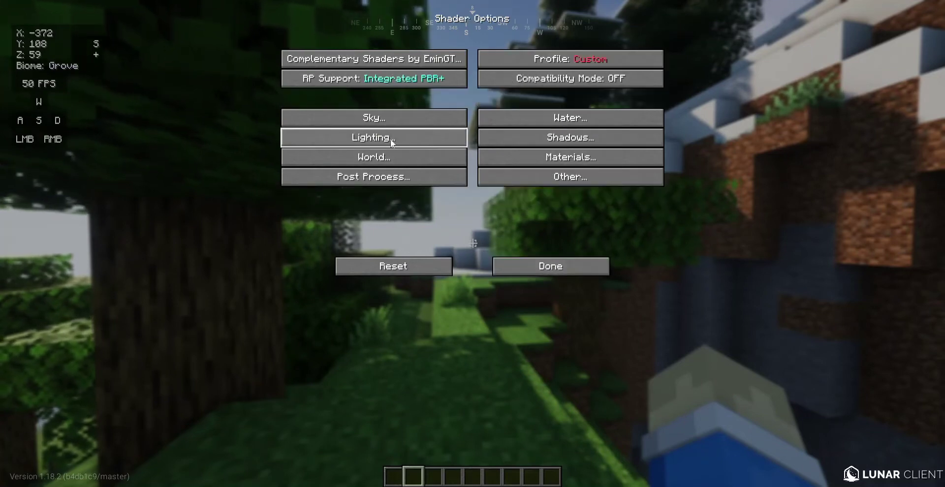
{"action": "left_click", "coordinate": [543, 183]}
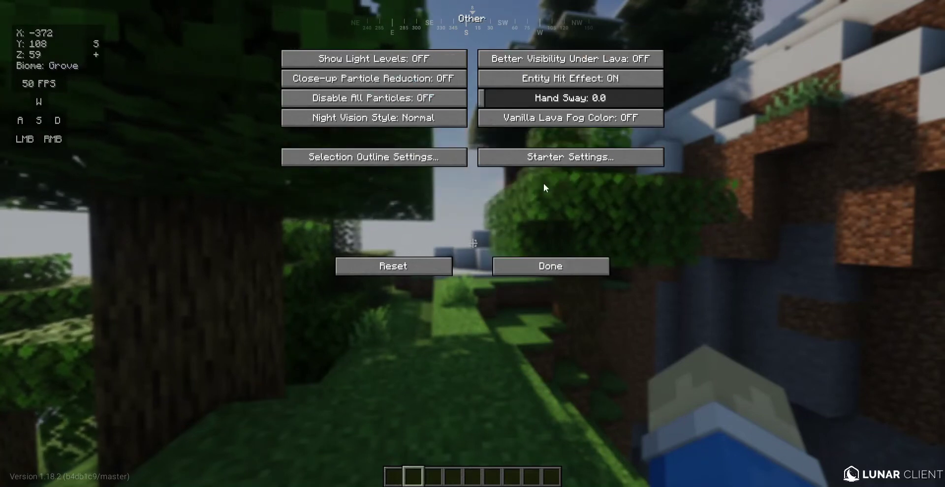
{"action": "left_click", "coordinate": [593, 265]}
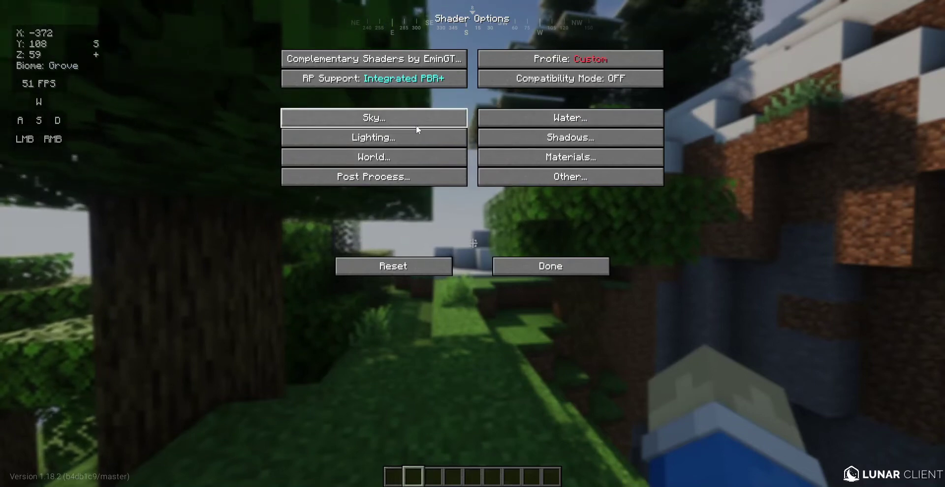
Step: Browse the World shader settings' Rainbow, Light Shaft and Fog pages
{"action": "left_click", "coordinate": [394, 157]}
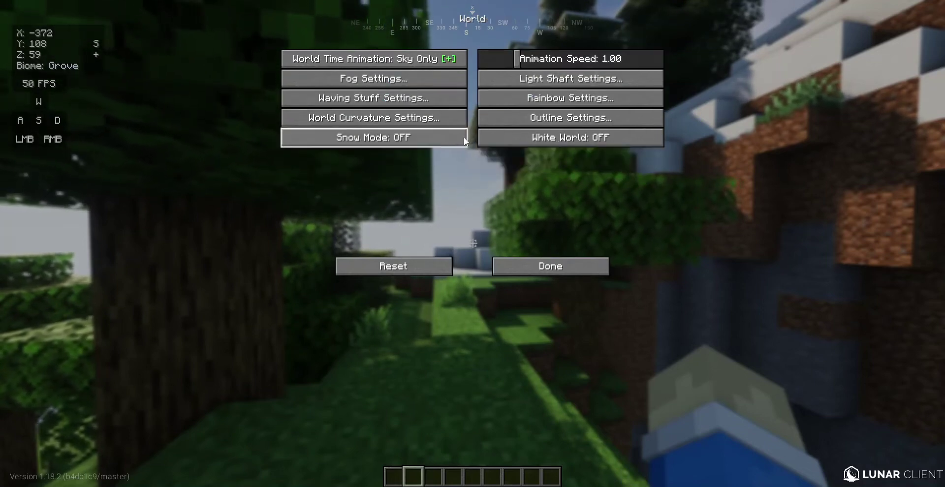
{"action": "left_click", "coordinate": [508, 107]}
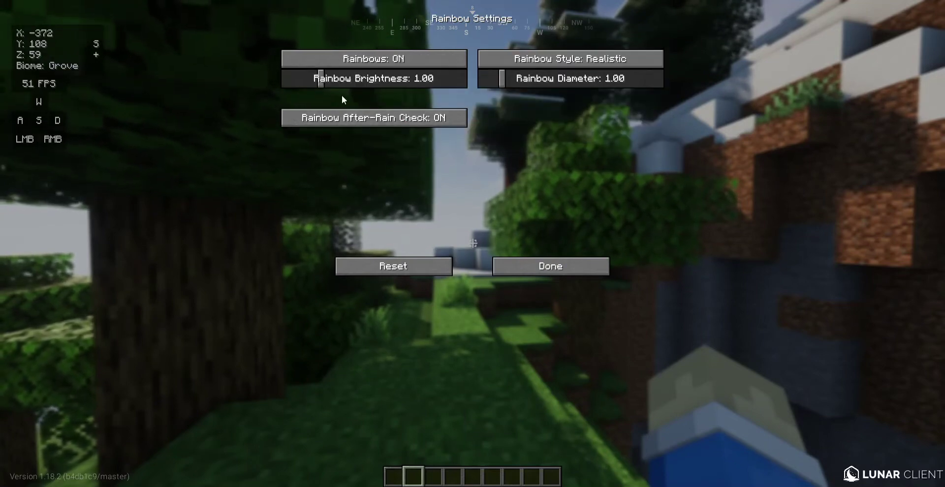
{"action": "left_click", "coordinate": [550, 266]}
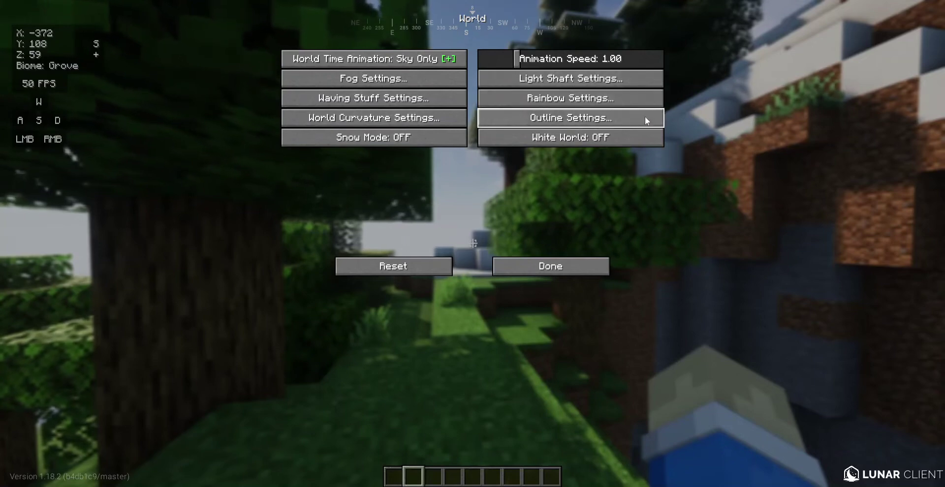
{"action": "left_click", "coordinate": [509, 81]}
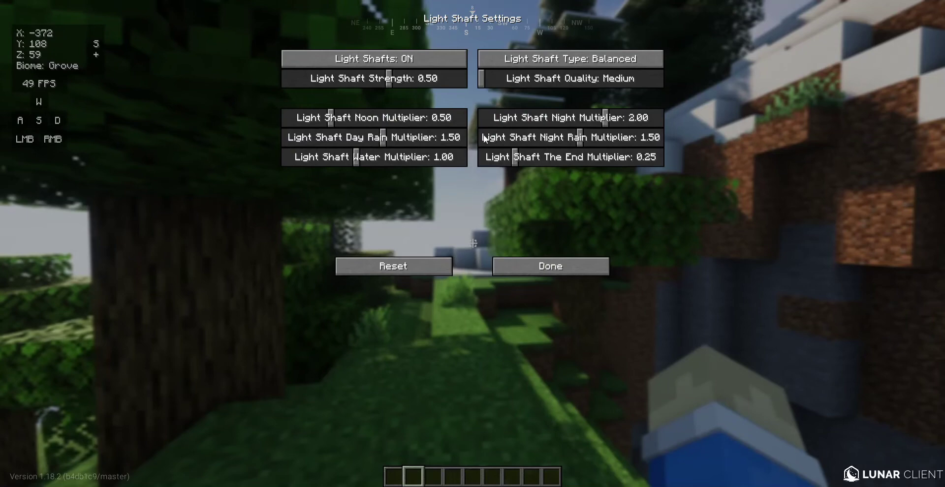
{"action": "left_click", "coordinate": [556, 263]}
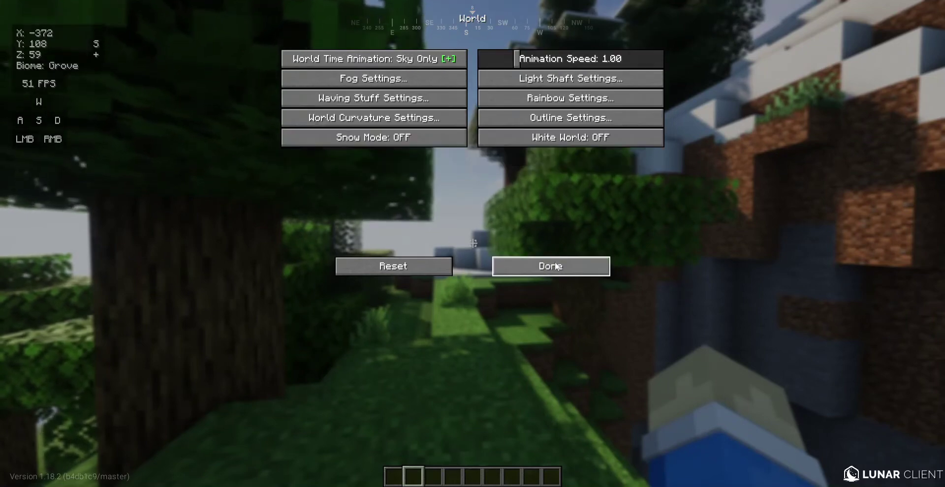
{"action": "left_click", "coordinate": [440, 76]}
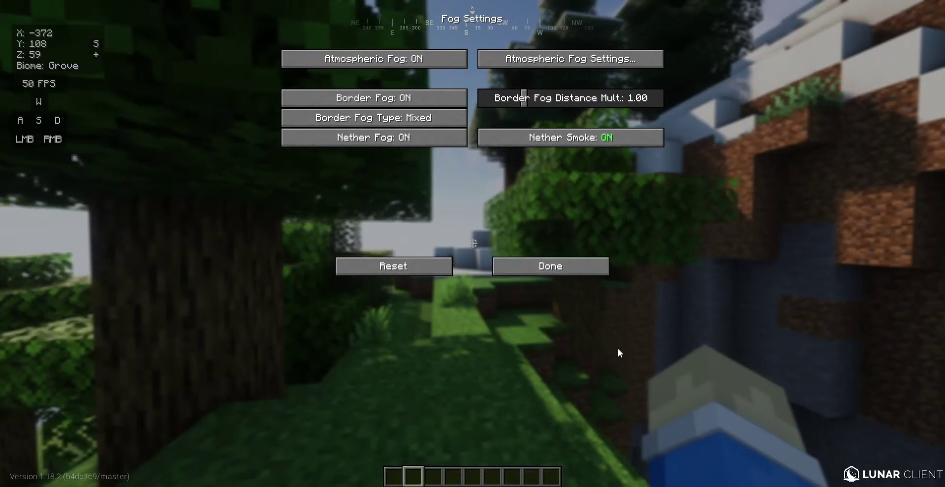
{"action": "left_click", "coordinate": [516, 260]}
Step: Back out through Shader Options and the shader list to Video Settings
{"action": "left_click", "coordinate": [516, 261]}
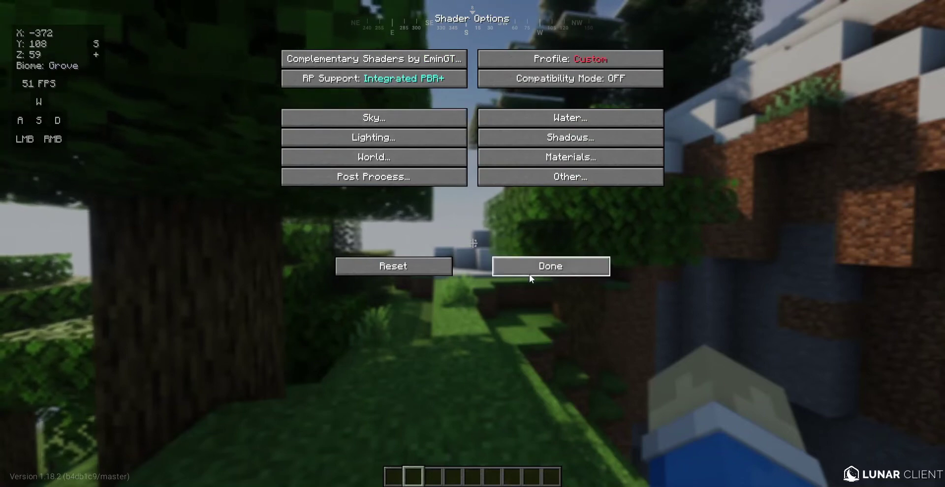
{"action": "left_click", "coordinate": [529, 274]}
{"action": "left_click", "coordinate": [567, 473]}
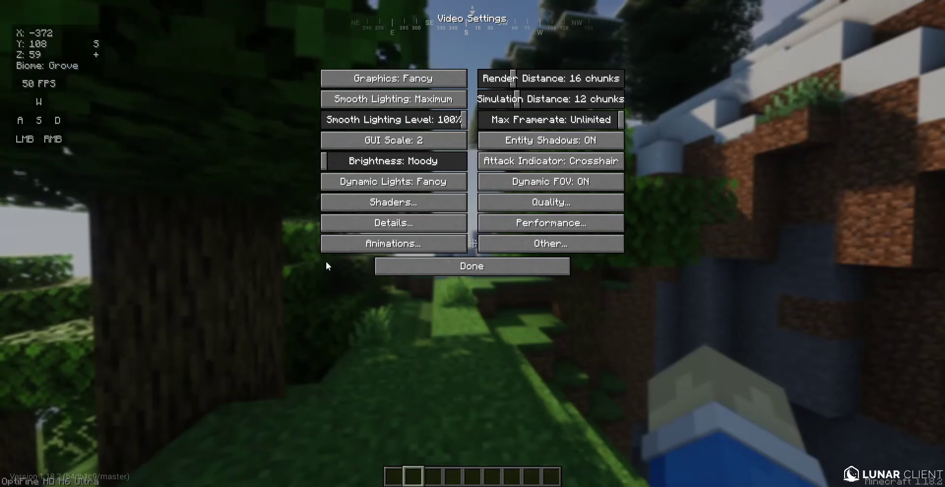
Step: Close Video Settings and Options, leaving video settings unchanged
{"action": "left_click", "coordinate": [380, 270]}
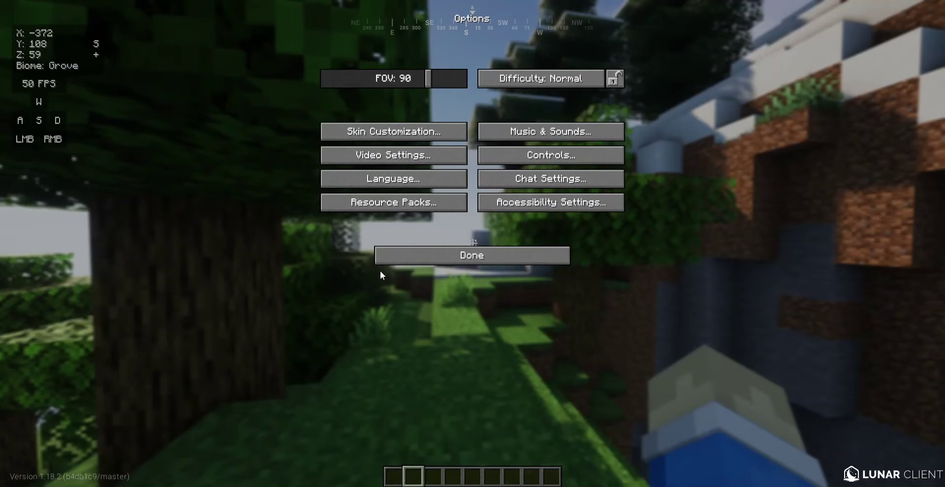
{"action": "left_click", "coordinate": [425, 247]}
Step: Resume play, sprint through the grove and take off flying across the mountain slope
{"action": "left_click", "coordinate": [465, 140]}
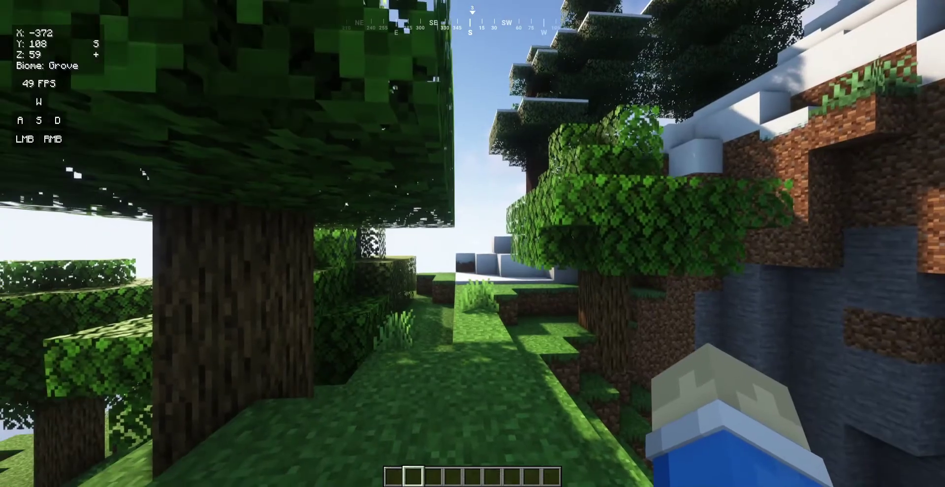
{"action": "key", "text": "w"}
{"action": "key", "text": "ctrl"}
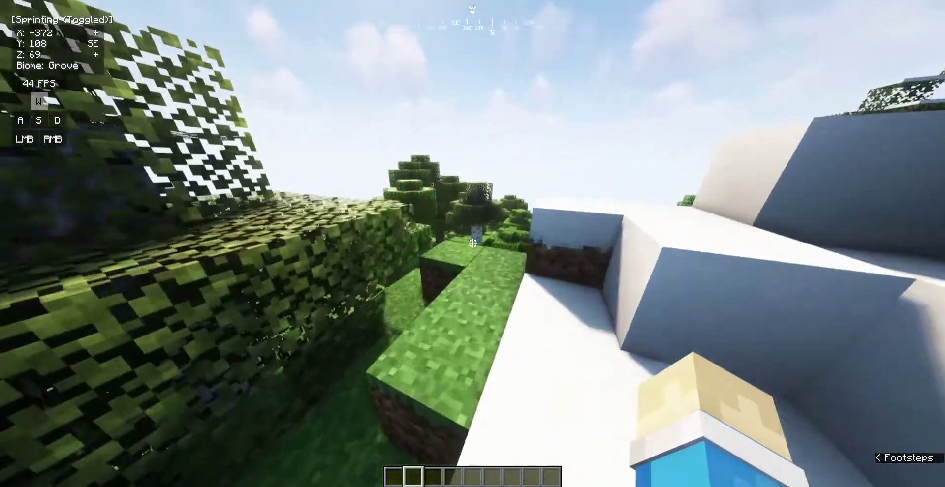
{"action": "key", "text": "space"}
{"action": "key", "text": "space"}
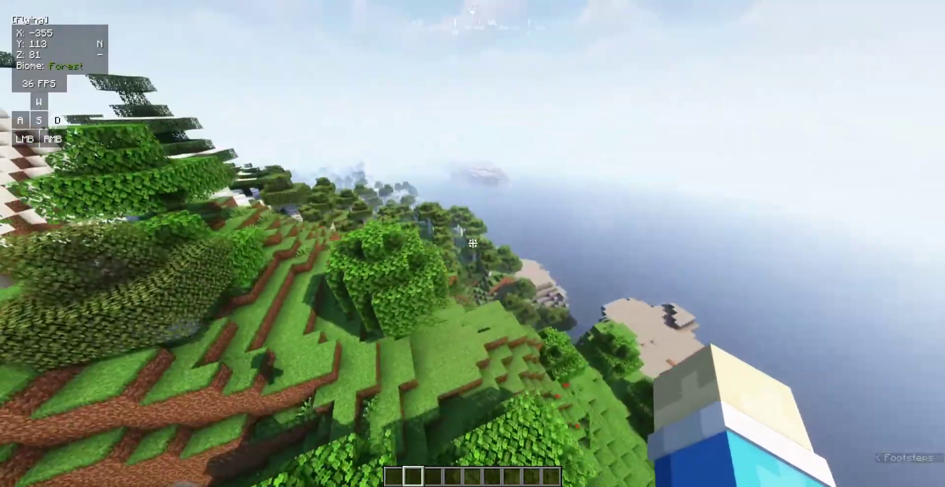
{"action": "key", "text": "d"}
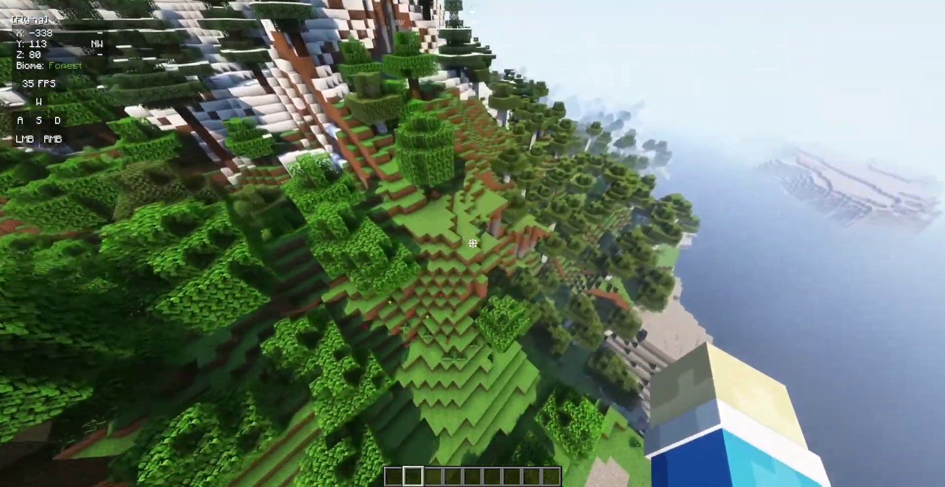
{"action": "key", "text": "c"}
{"action": "key", "text": "a"}
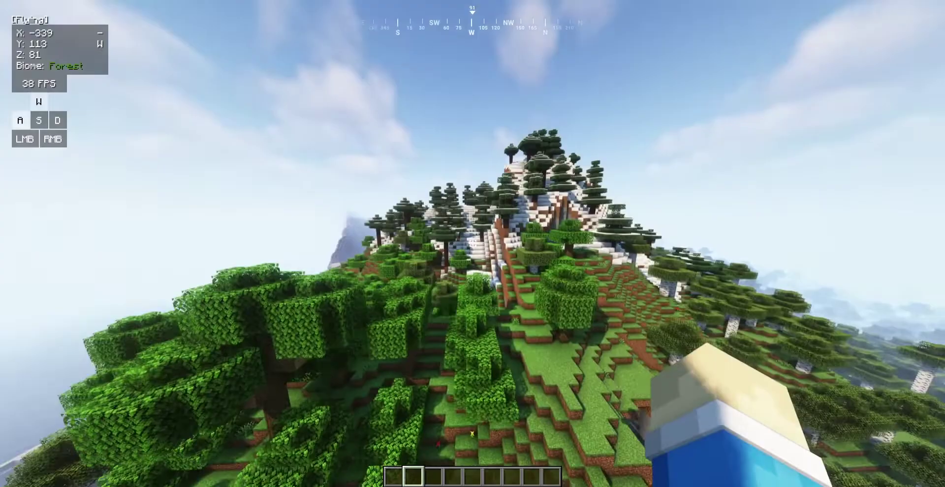
Step: Fly over the forested, snow-capped hills, then stop flying and drop into the river valley
{"action": "key", "text": "w"}
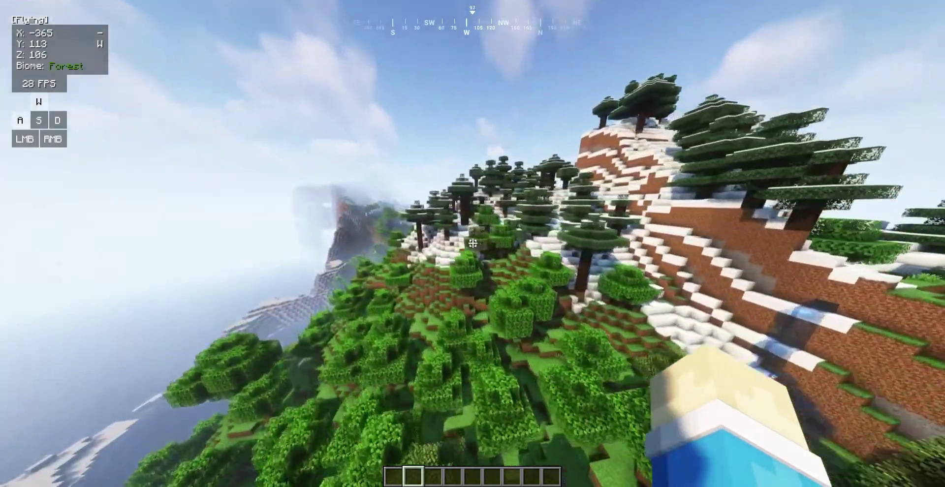
{"action": "key", "text": "w"}
{"action": "key", "text": "a"}
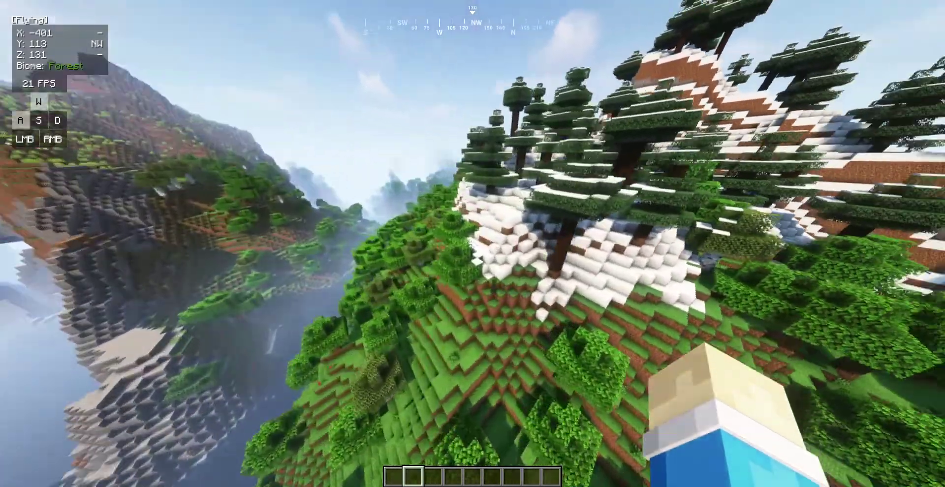
{"action": "key", "text": "a"}
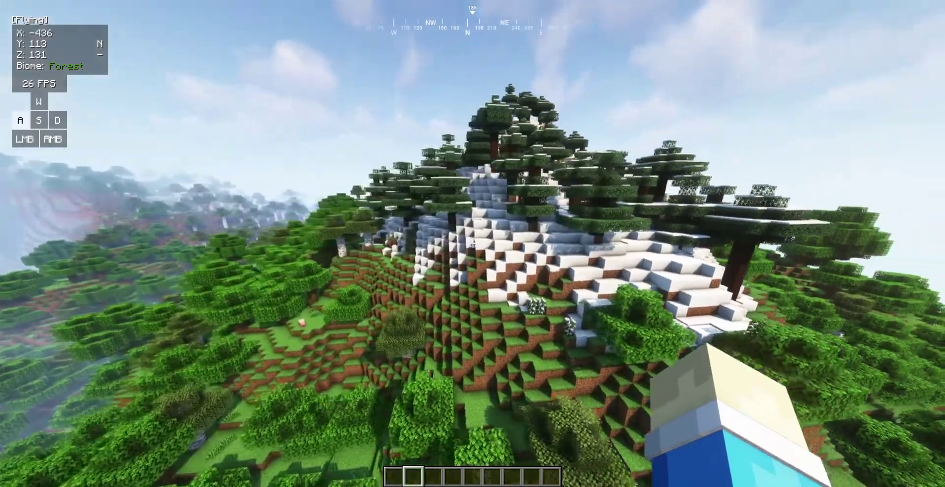
{"action": "key", "text": "a"}
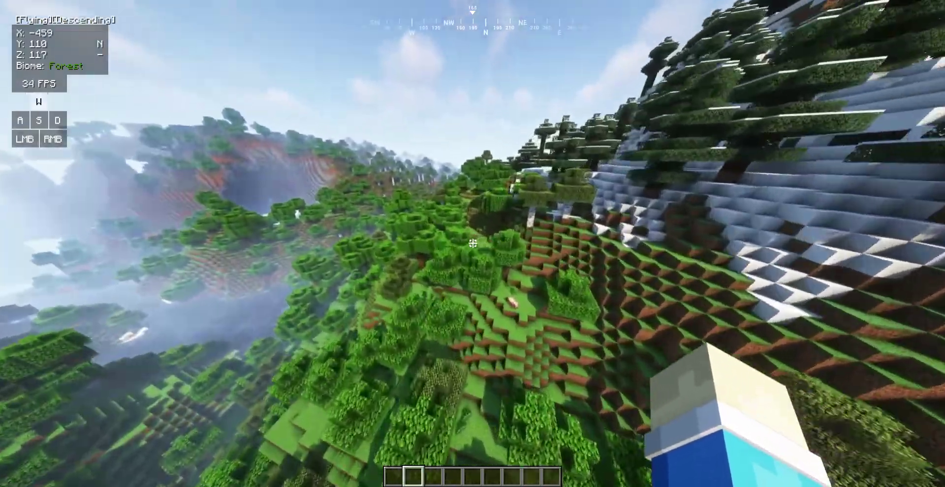
{"action": "key", "text": "w"}
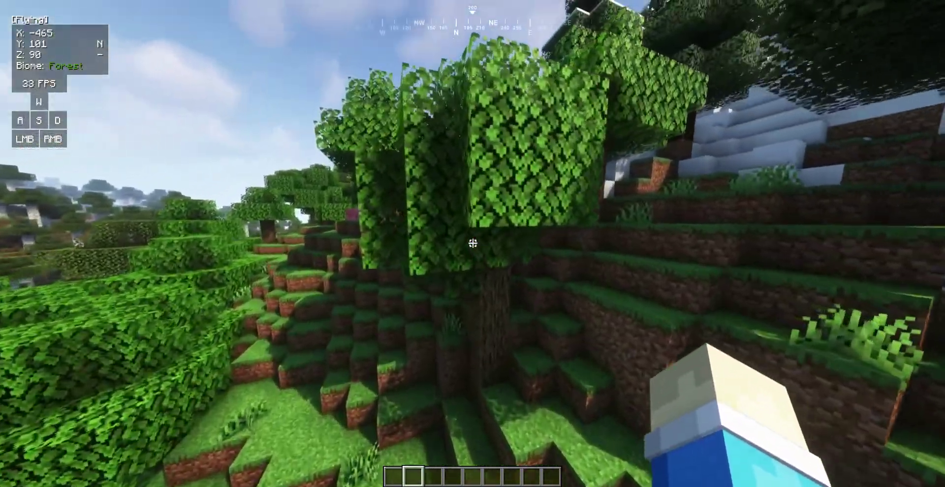
{"action": "key", "text": "w"}
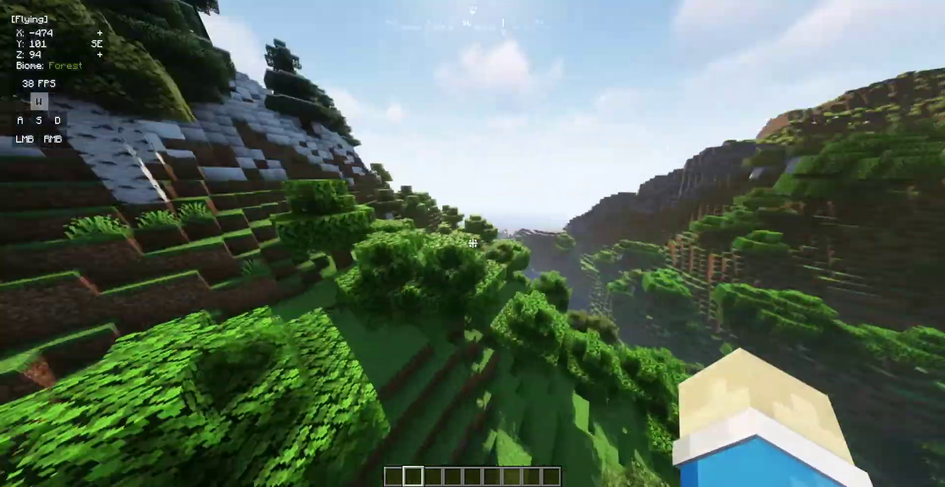
{"action": "key", "text": "w"}
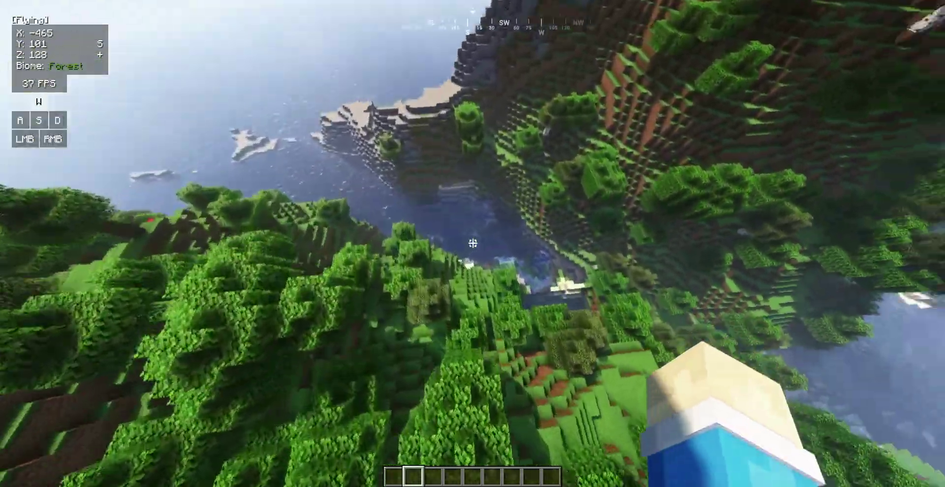
{"action": "key", "text": "space"}
{"action": "key", "text": "space"}
{"action": "key", "text": "w"}
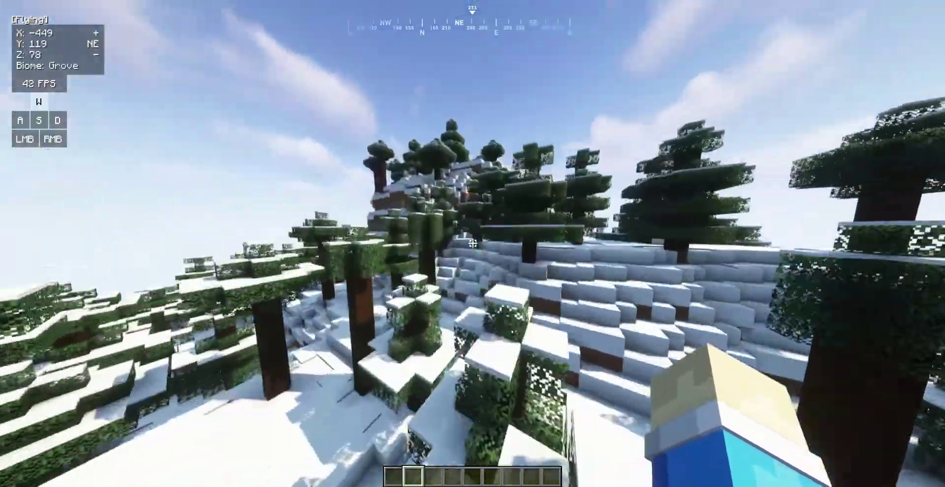
Step: Fly up over the grove and hover above the snowy summit at about Y 148
{"action": "key", "text": "w"}
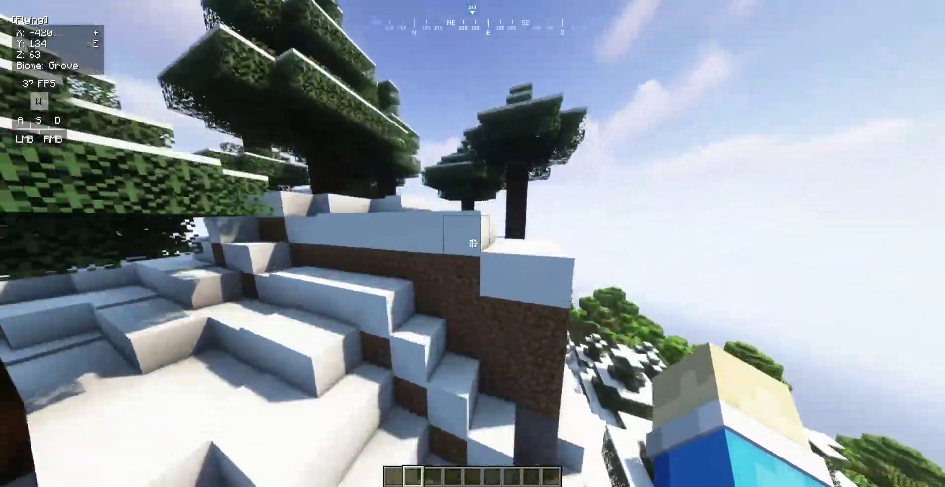
{"action": "key", "text": "w"}
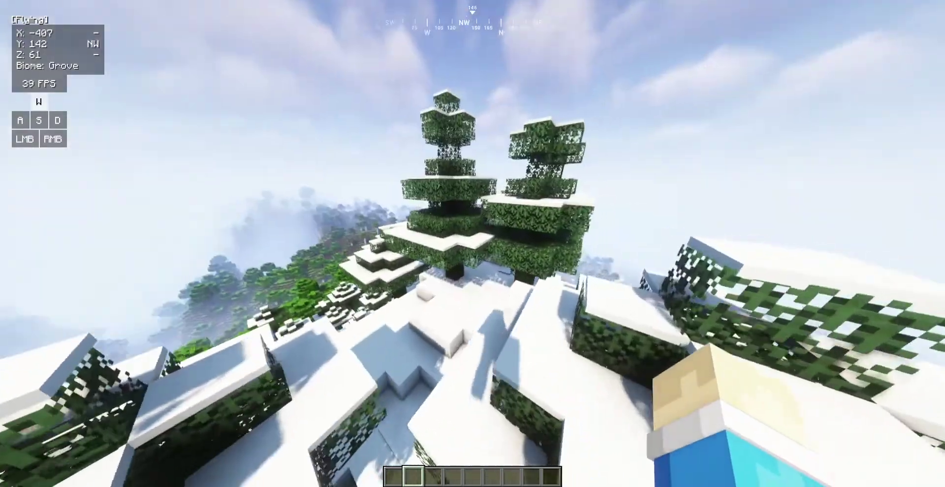
{"action": "key", "text": "s"}
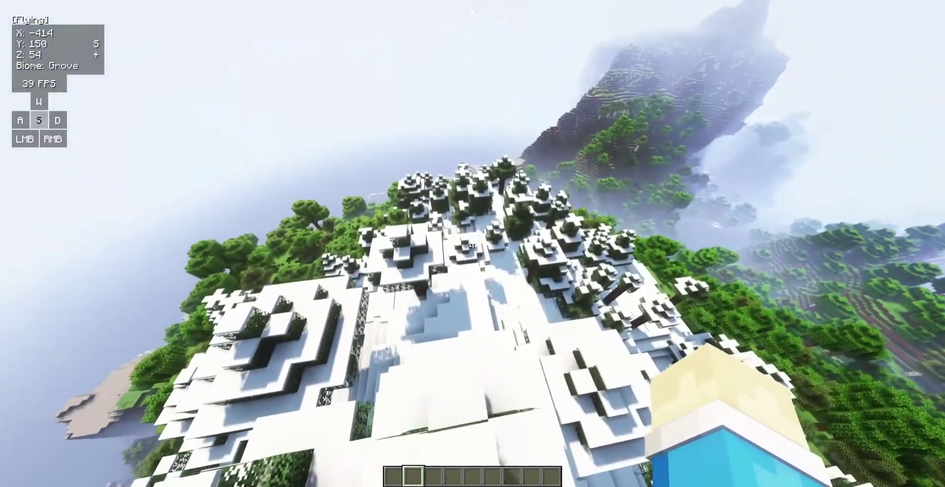
{"action": "key", "text": "a"}
{"action": "key", "text": "w"}
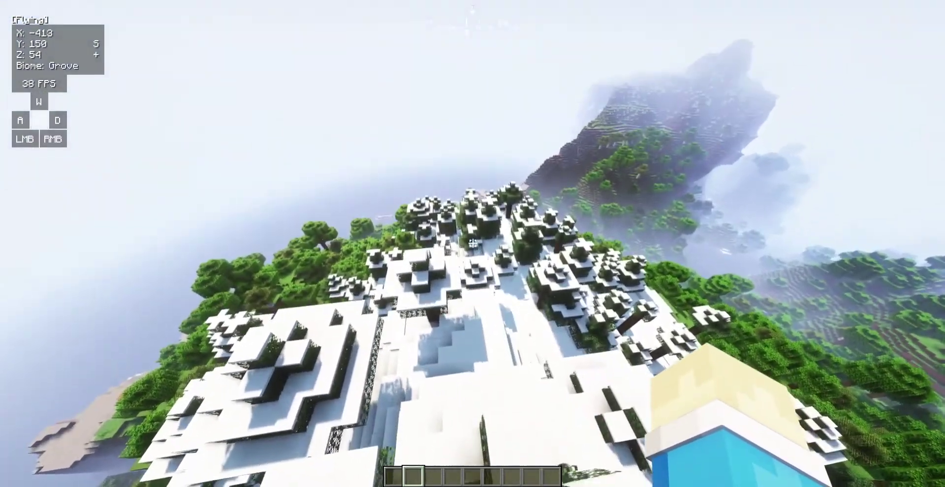
{"action": "key", "text": "s"}
{"action": "key", "text": "ctrl"}
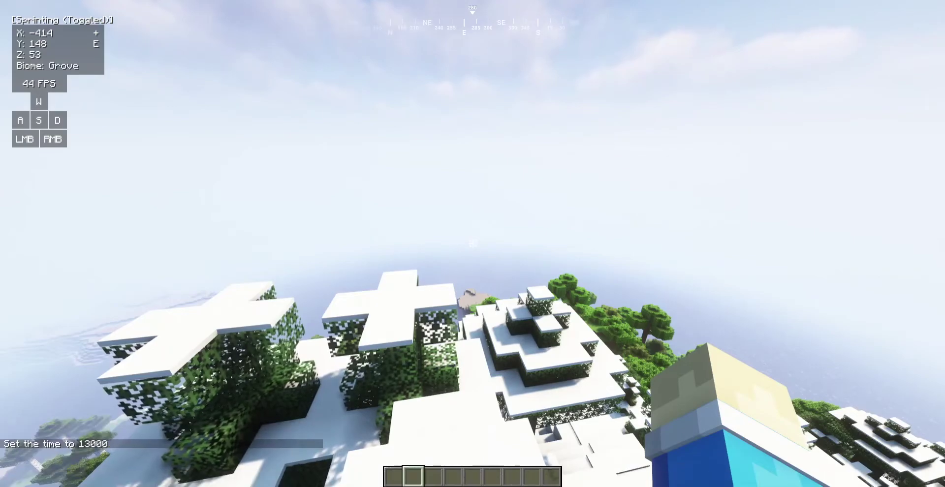
Step: Look up at the green aurora, then fly forward and descend toward the forest
{"action": "key", "text": "shift"}
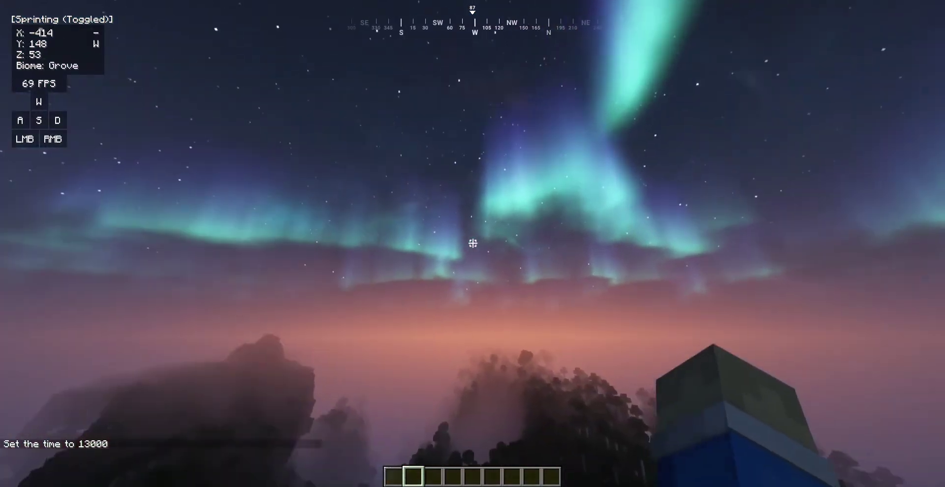
{"action": "key", "text": "w"}
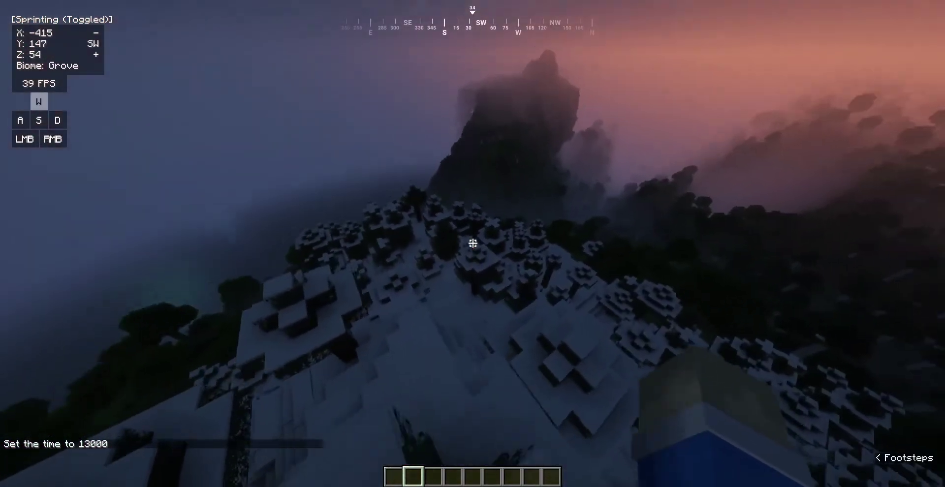
{"action": "key", "text": "space"}
{"action": "key", "text": "space"}
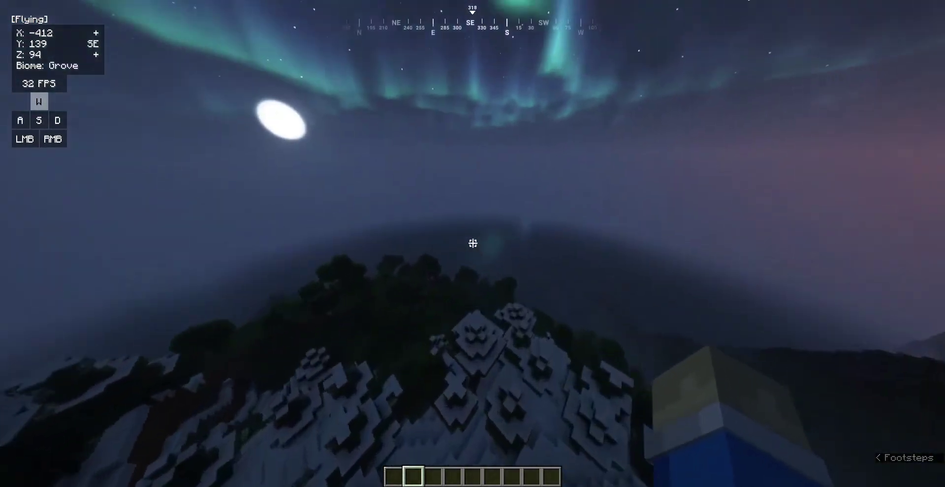
{"action": "key", "text": "shift"}
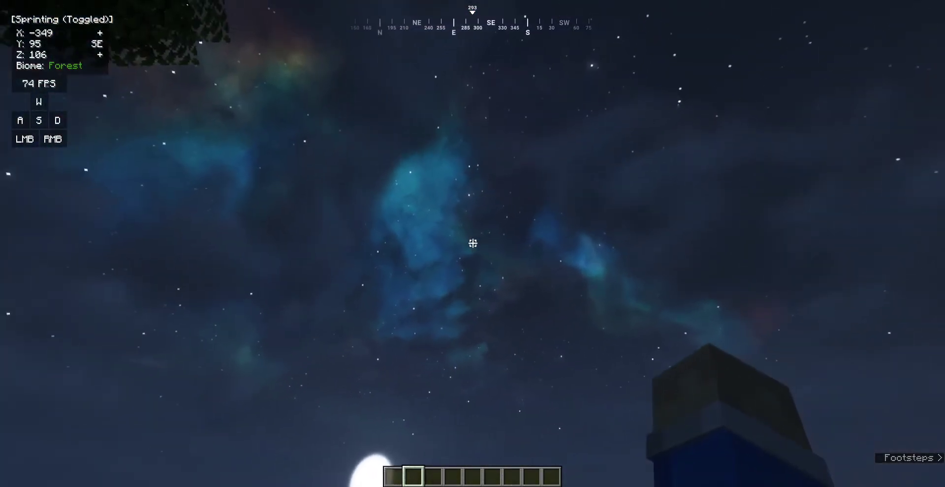
Step: Zoom in with C on the blue galaxy nebula in the night sky
{"action": "key", "text": "c"}
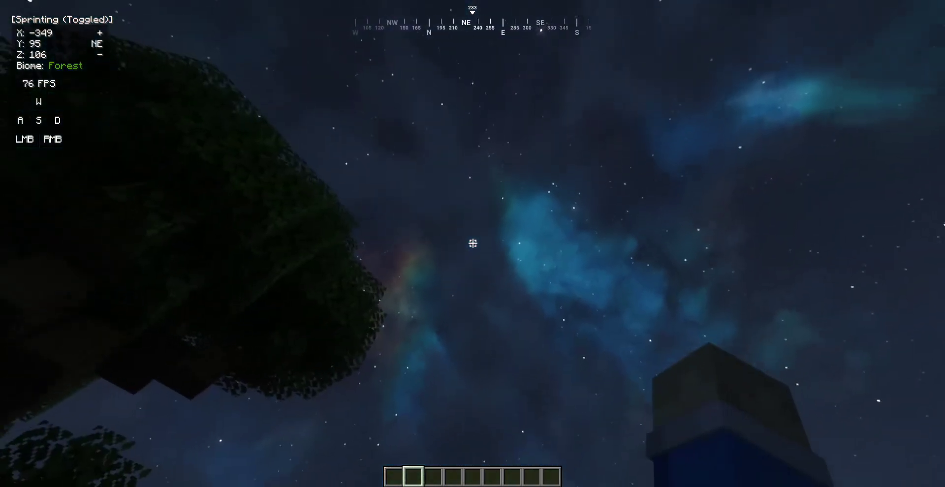
{"action": "key", "text": "shift"}
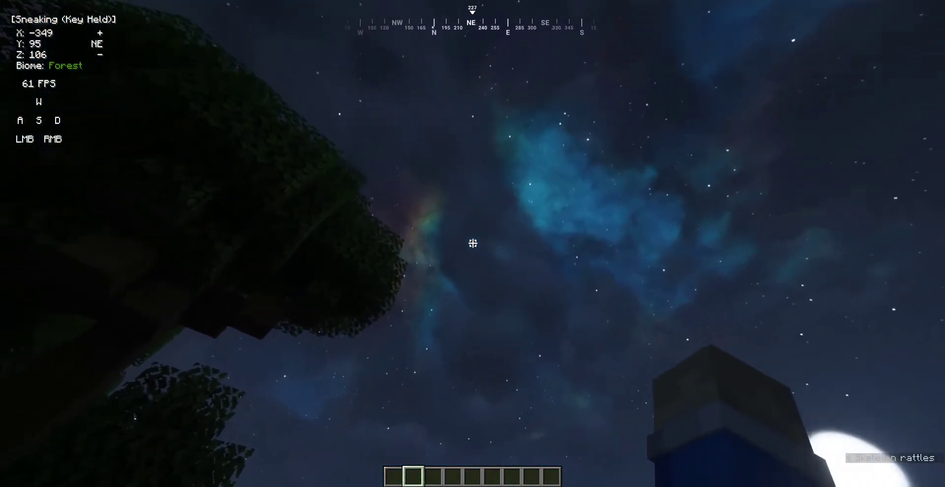
{"action": "key", "text": "c"}
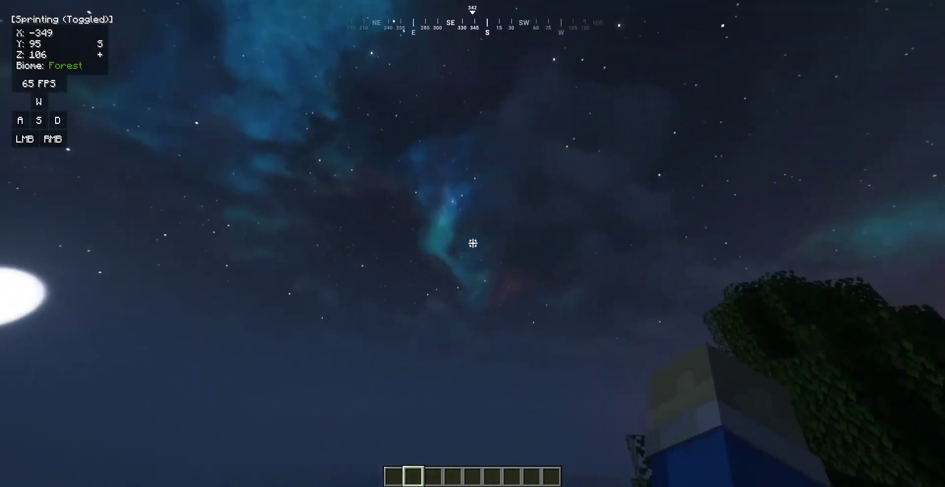
Step: Fly up from the forest over the hill to the snowy Grove at Y 147
{"action": "key", "text": "w"}
{"action": "key", "text": "space"}
{"action": "key", "text": "space"}
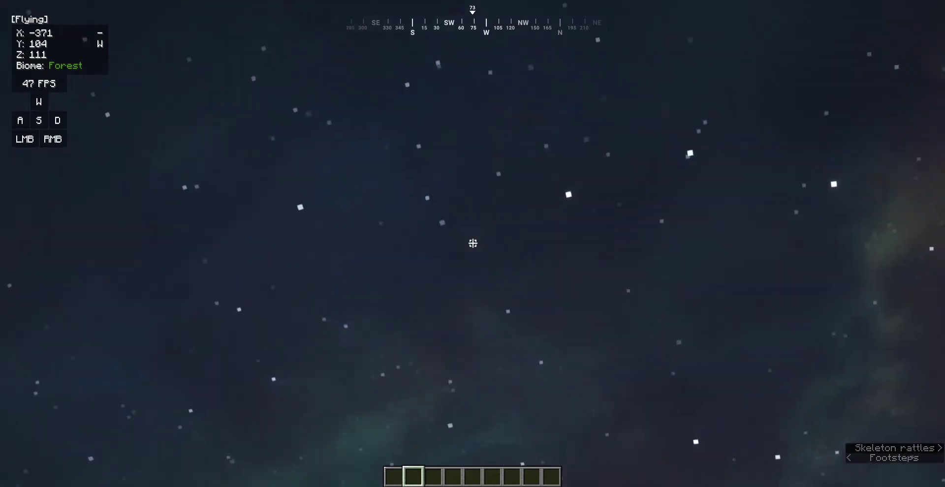
{"action": "key", "text": "w"}
{"action": "key", "text": "space"}
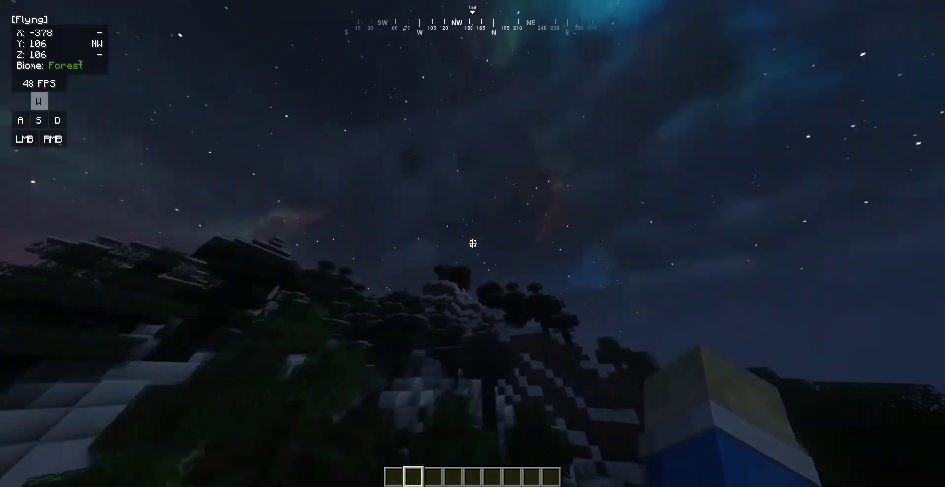
{"action": "key", "text": "a"}
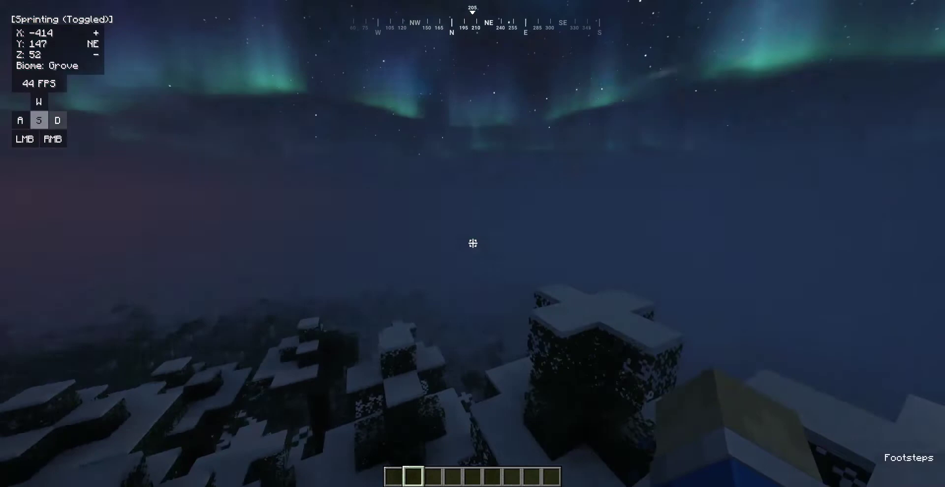
Step: Look up at the green aurora while moving along the snowy Grove summit
{"action": "key", "text": "shift"}
{"action": "key", "text": "a"}
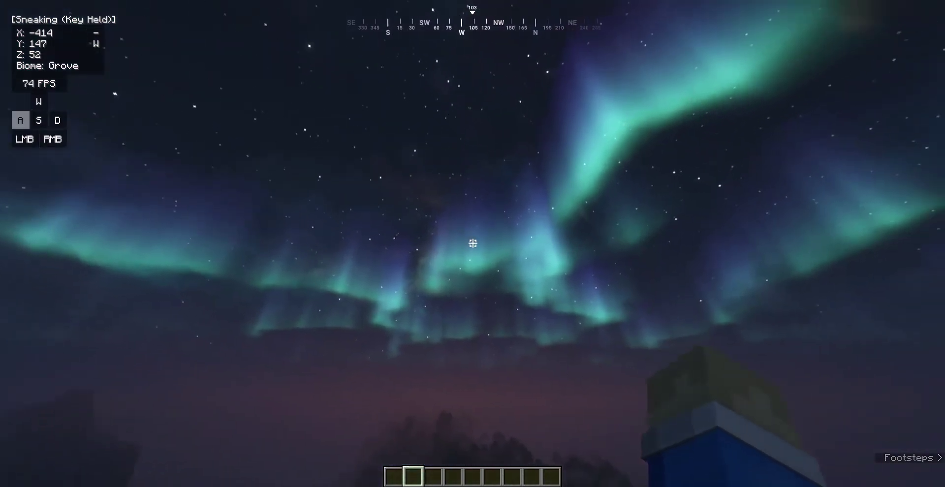